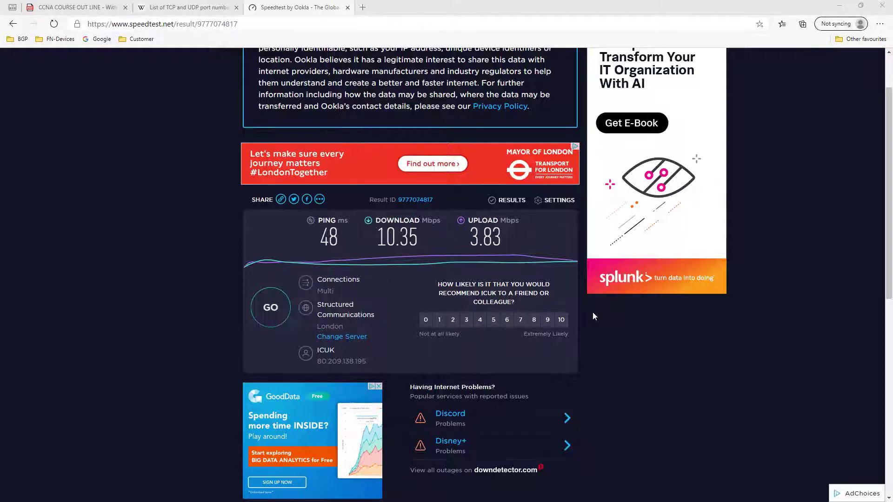
pyautogui.click(362, 7)
pyautogui.write('www.')
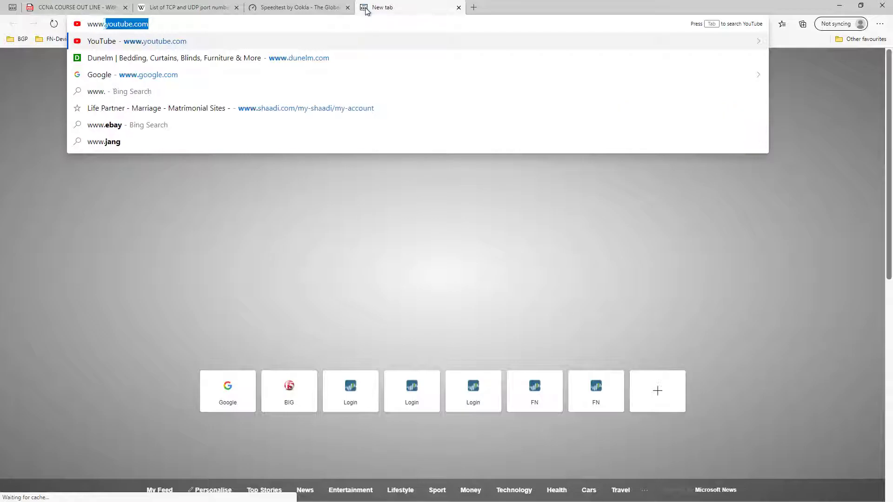
pyautogui.write('db-ip')
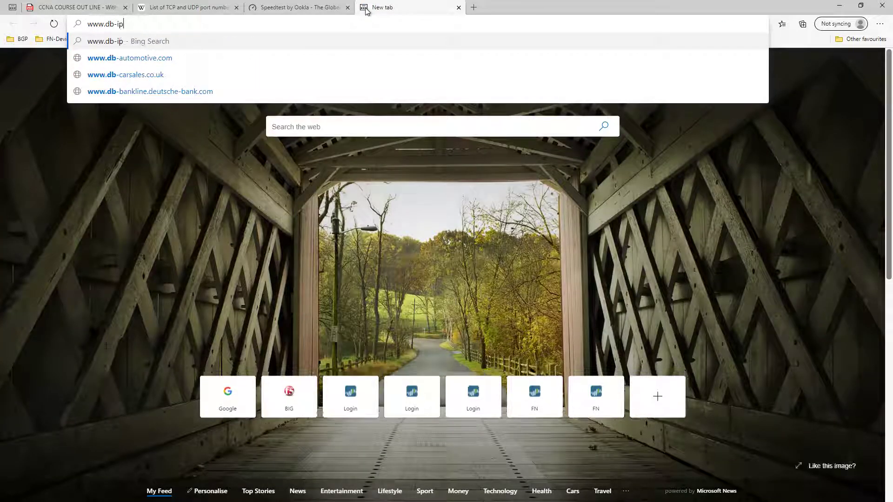
pyautogui.write('.com')
pyautogui.press('Return')
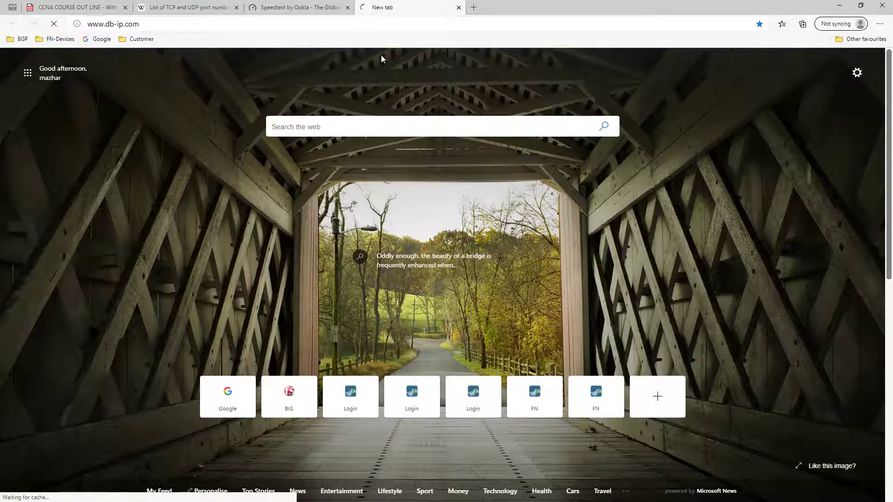
# Load Google's home page in the Speedtest tab via the Google bookmark
pyautogui.click(316, 8)
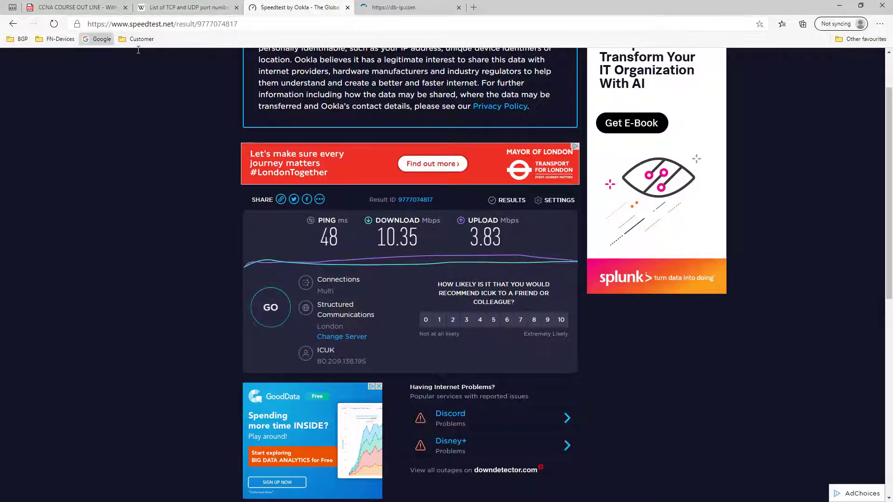
pyautogui.click(99, 39)
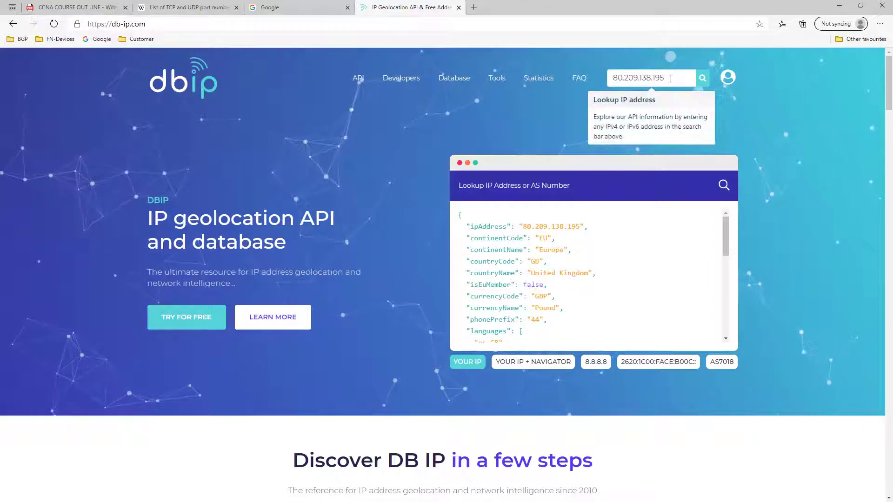
pyautogui.click(703, 78)
pyautogui.hotkey('ctrl', 'shift', 'Tab')
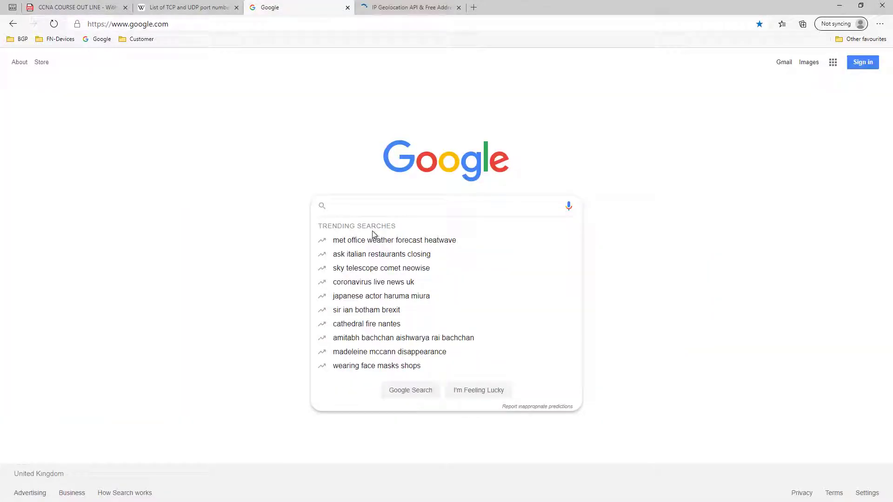
# Search Google for 'what is my ip', fixing the typo, and highlight the result 80.209.138.195
pyautogui.write('what is my ')
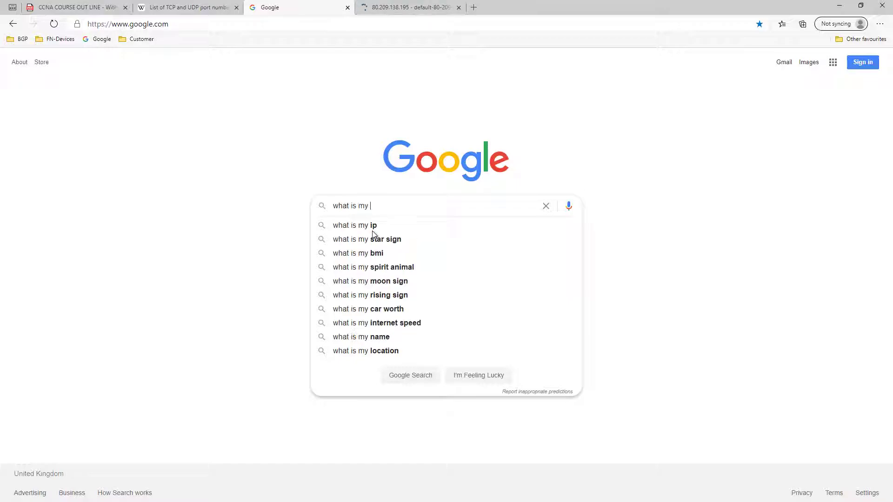
pyautogui.write('pi')
pyautogui.press('Return')
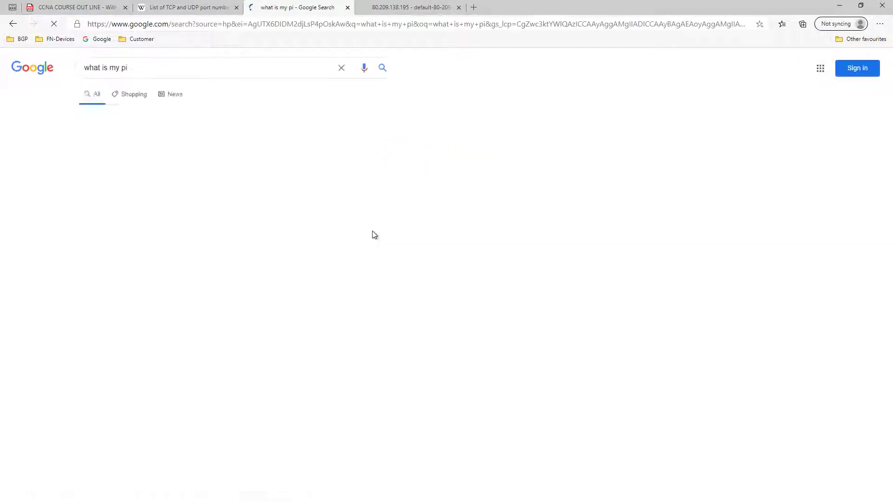
pyautogui.click(149, 71)
pyautogui.press('BackSpace')
pyautogui.press('BackSpace')
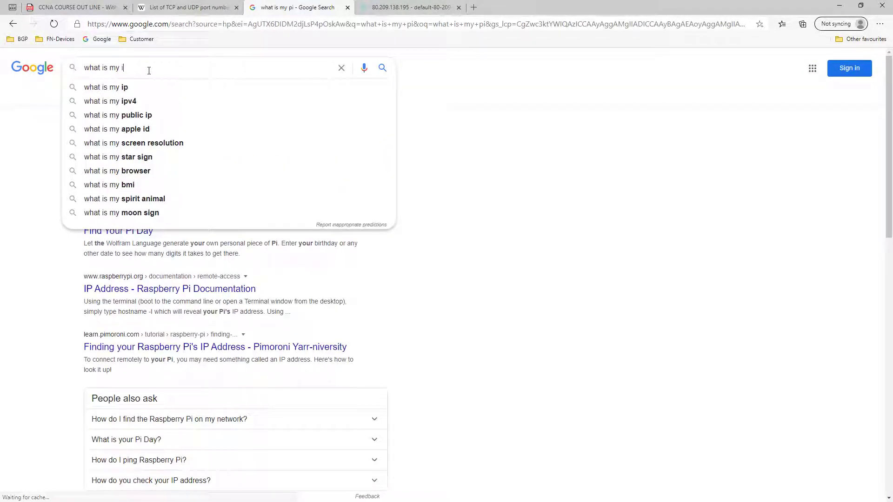
pyautogui.write('p')
pyautogui.press('Return')
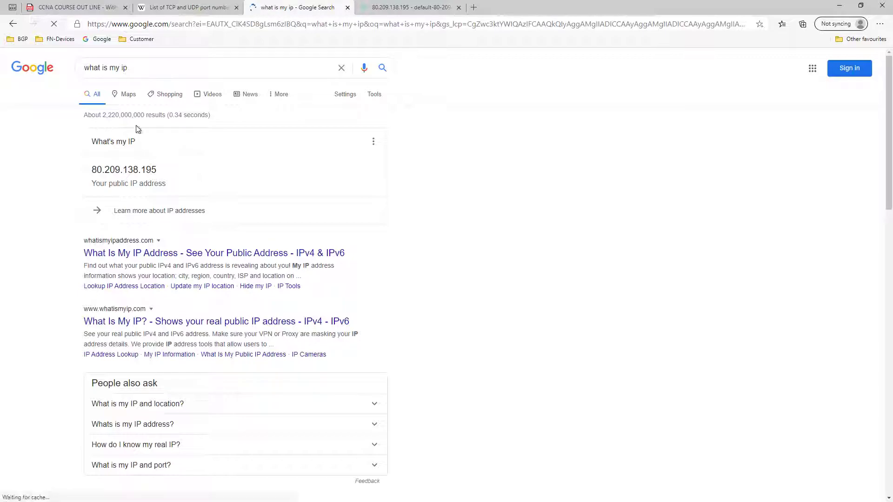
pyautogui.moveTo(126, 68); pyautogui.dragTo(84, 70)
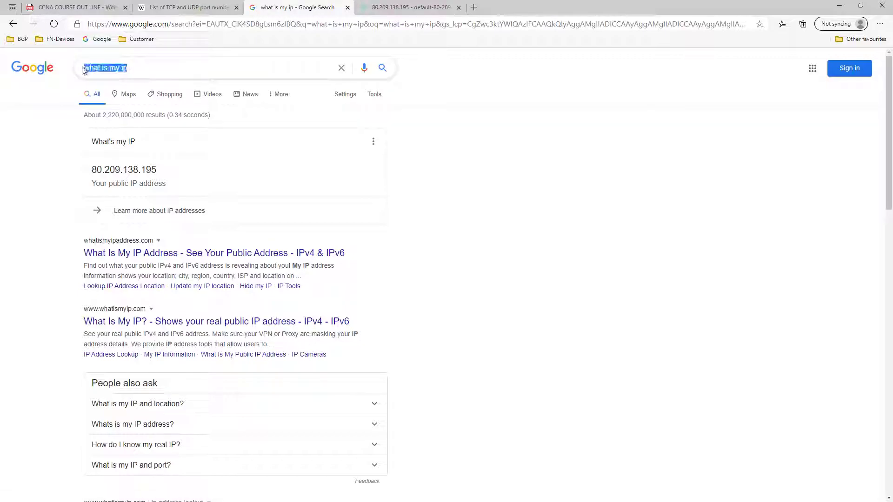
pyautogui.moveTo(92, 170)
pyautogui.mouseDown()
pyautogui.moveTo(157, 170)
pyautogui.moveTo(162, 182)
pyautogui.mouseUp()
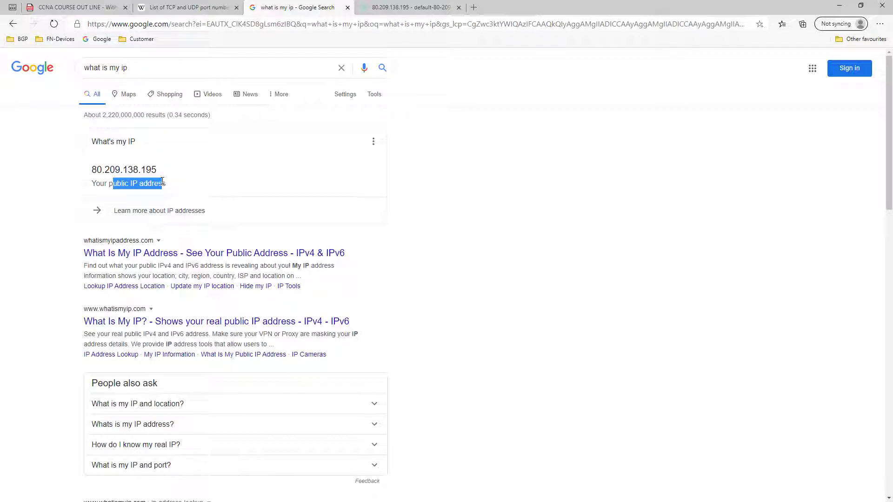
# Highlight 80.209.138.195 in Google's result, then return to the DB-IP lookup tab
pyautogui.click(162, 181)
pyautogui.moveTo(92, 170); pyautogui.dragTo(163, 176)
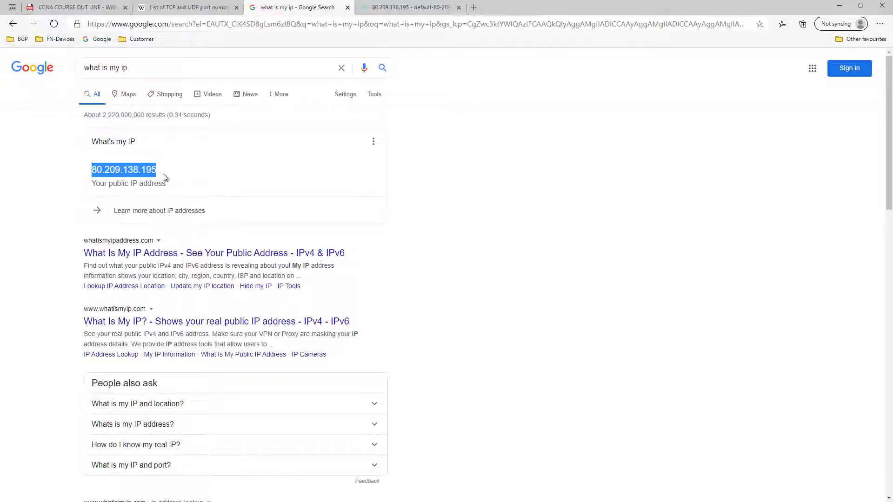
pyautogui.click(179, 187)
pyautogui.click(386, 8)
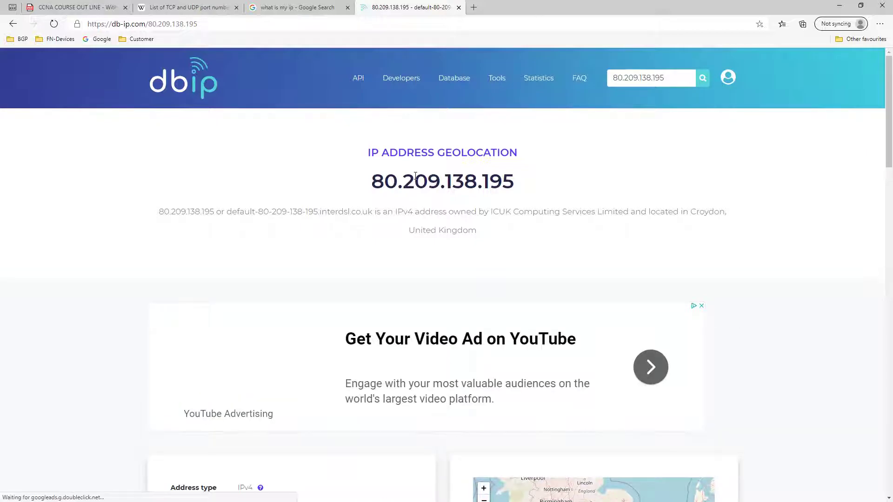
# Review DB-IP's details for 80.209.138.195 and follow the ASN link 51561 - AS-ICUK
pyautogui.scroll(-4, 375, 315)
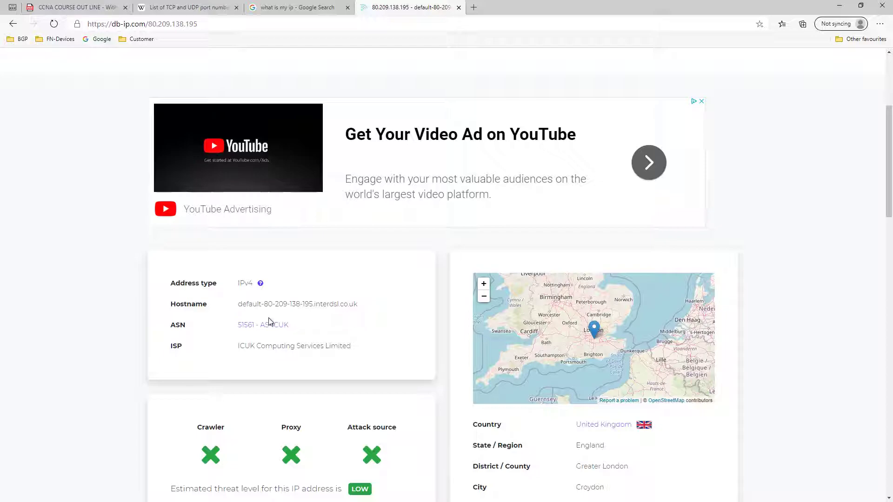
pyautogui.scroll(-1, 402, 320)
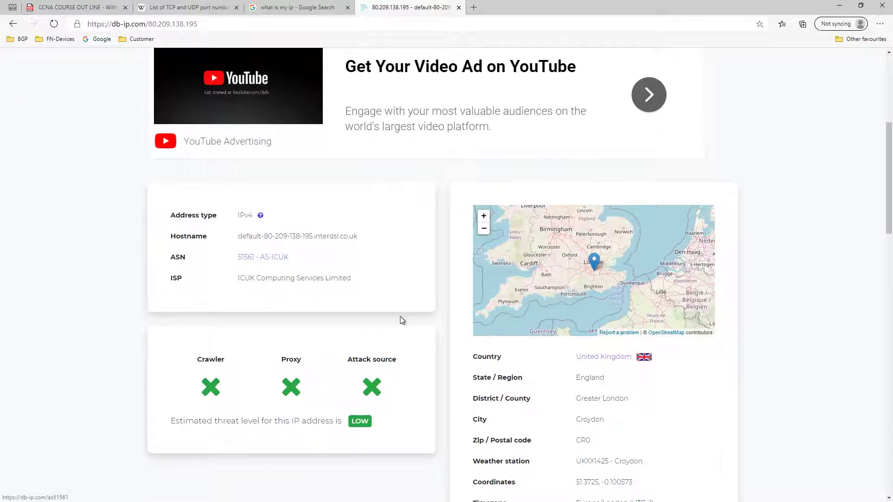
pyautogui.scroll(-1, 592, 357)
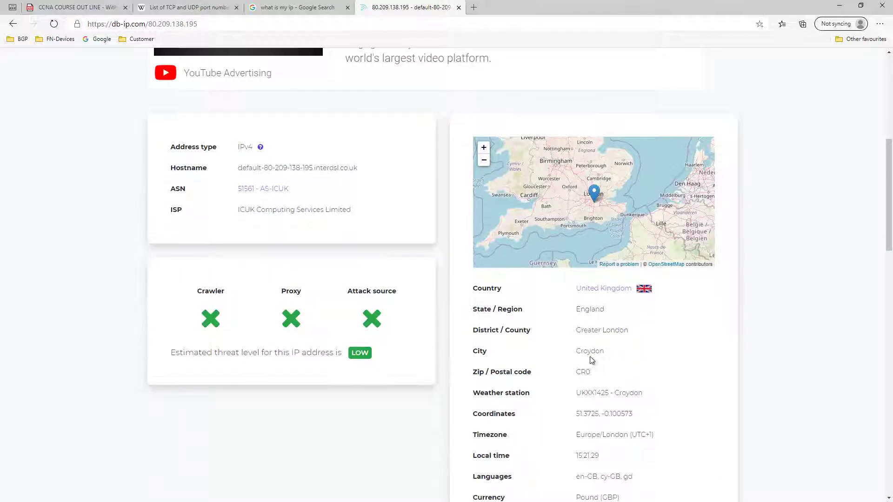
pyautogui.moveTo(591, 352); pyautogui.dragTo(600, 352)
pyautogui.scroll(-2, 605, 326)
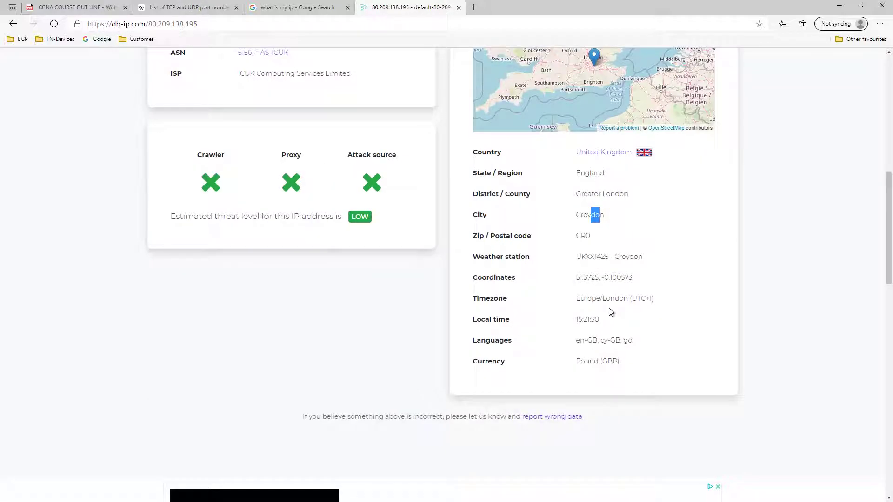
pyautogui.scroll(3, 610, 311)
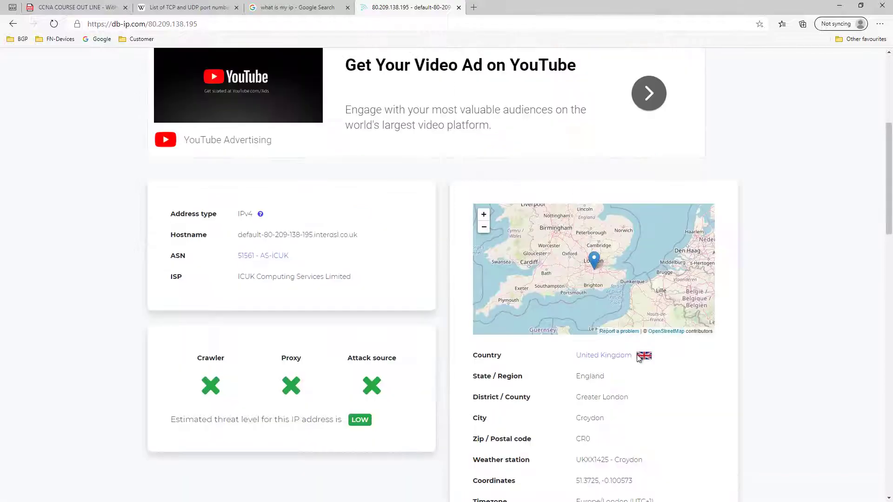
pyautogui.click(638, 357)
pyautogui.scroll(4, 526, 283)
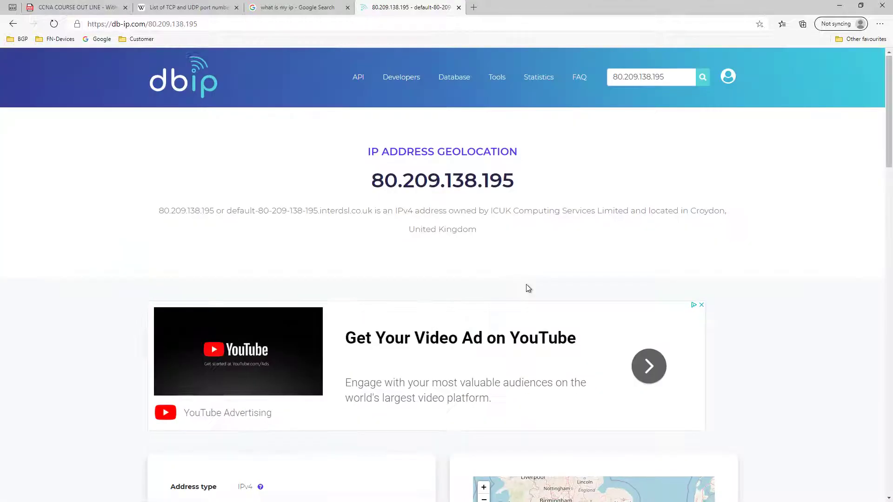
pyautogui.click(143, 24)
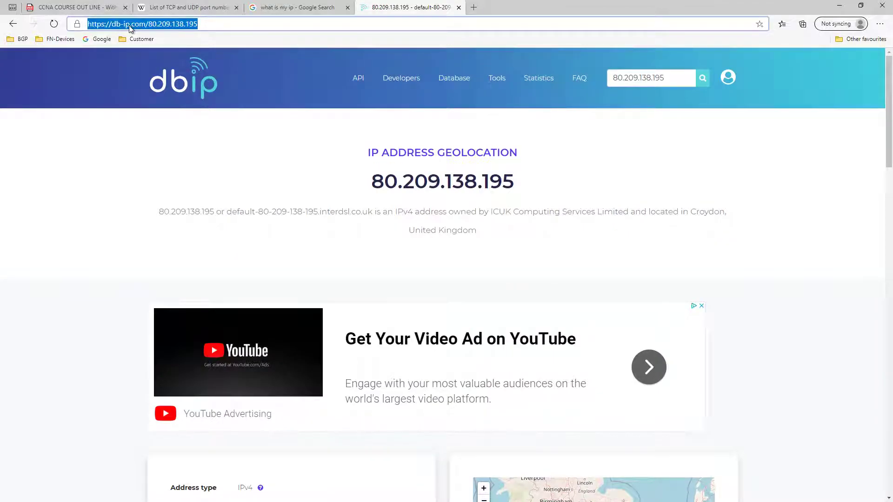
pyautogui.scroll(-4, 237, 238)
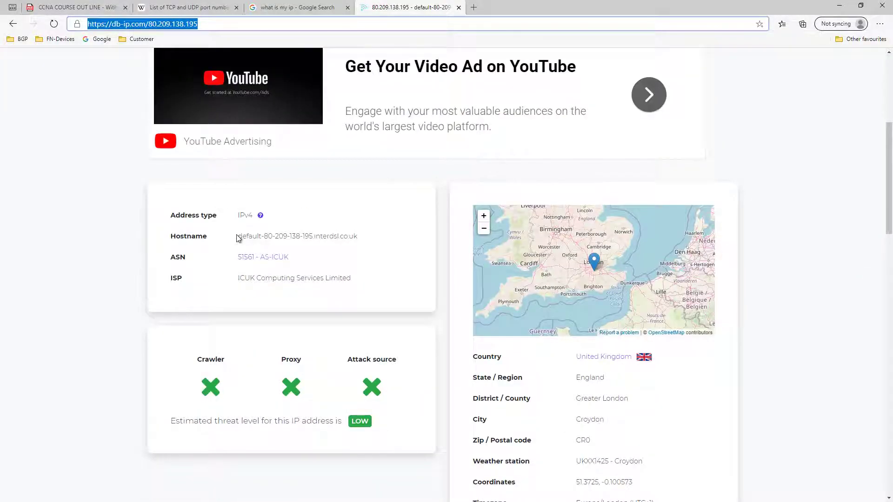
pyautogui.click(258, 256)
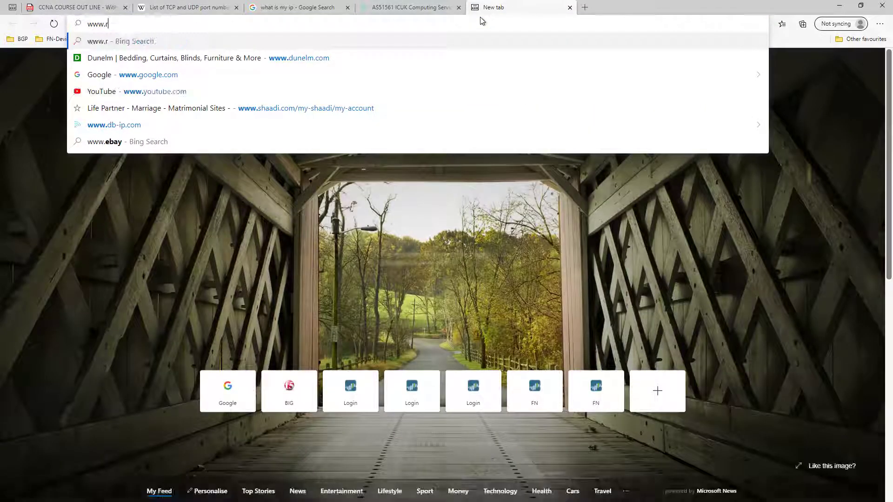
pyautogui.write('ripe.n')
pyautogui.press('Return')
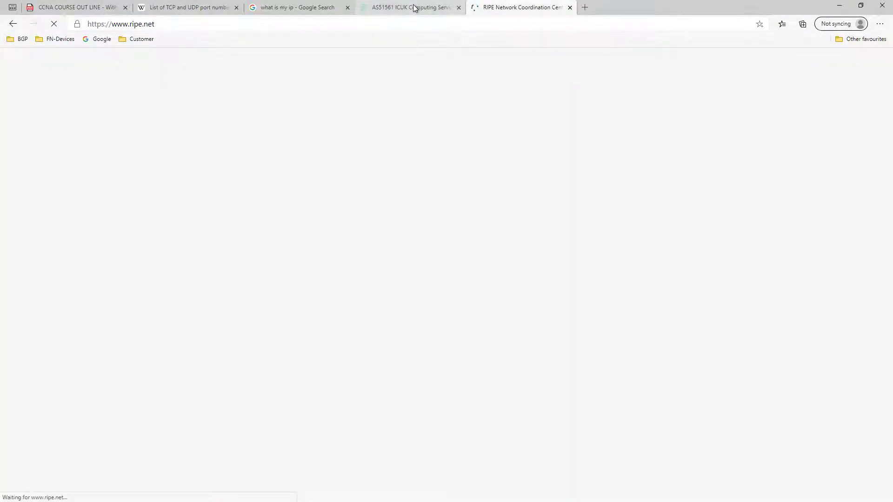
pyautogui.click(416, 7)
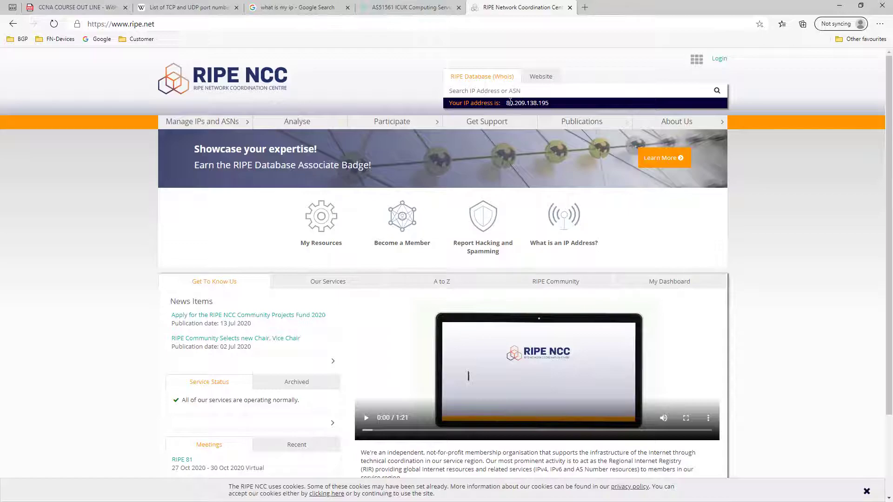
pyautogui.moveTo(506, 103); pyautogui.dragTo(525, 103)
pyautogui.click(551, 107)
# Scroll through DB-IP's AS51561 ICUK details showing RIPE NCC as registry
pyautogui.click(414, 7)
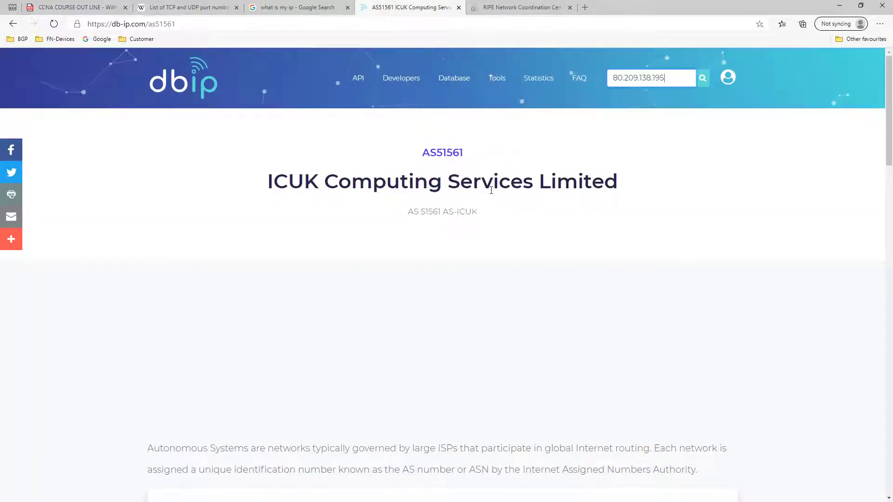
pyautogui.scroll(-3, 520, 215)
pyautogui.scroll(-8, 477, 172)
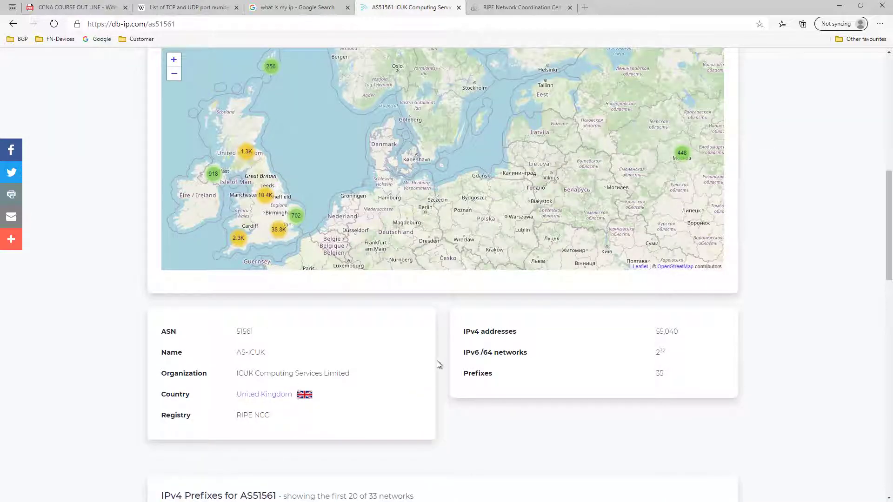
pyautogui.scroll(-4, 437, 361)
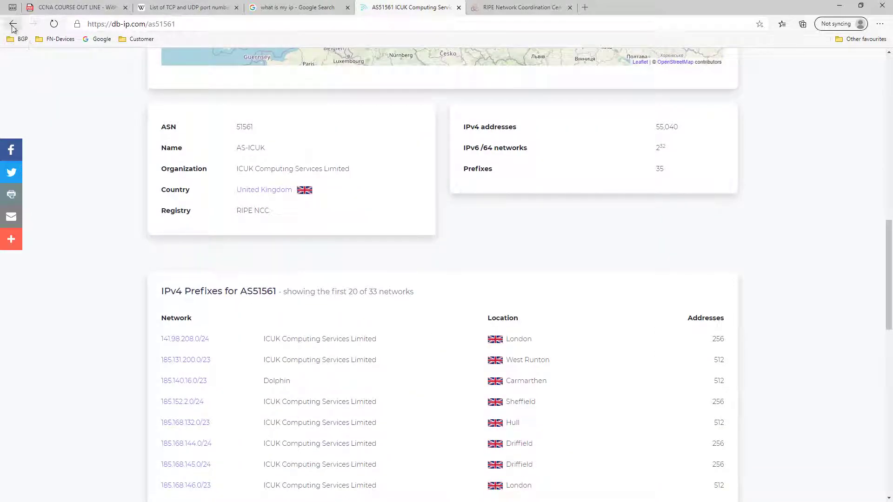
# Go back to the 80.209.138.195 lookup page and copy the IP address
pyautogui.click(13, 24)
pyautogui.click(502, 6)
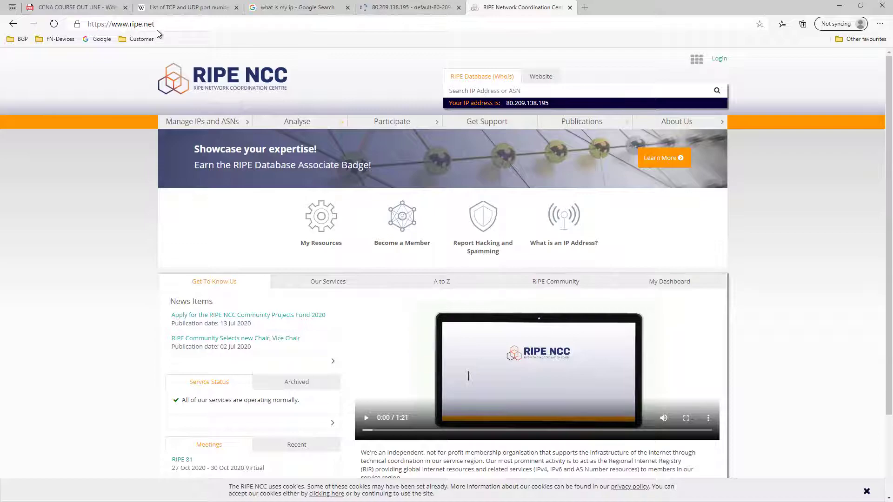
pyautogui.click(367, 7)
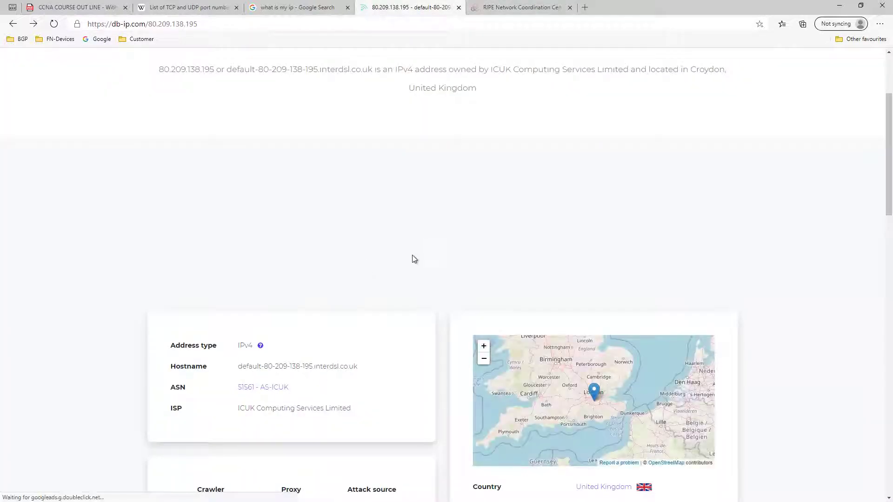
pyautogui.scroll(3, 414, 259)
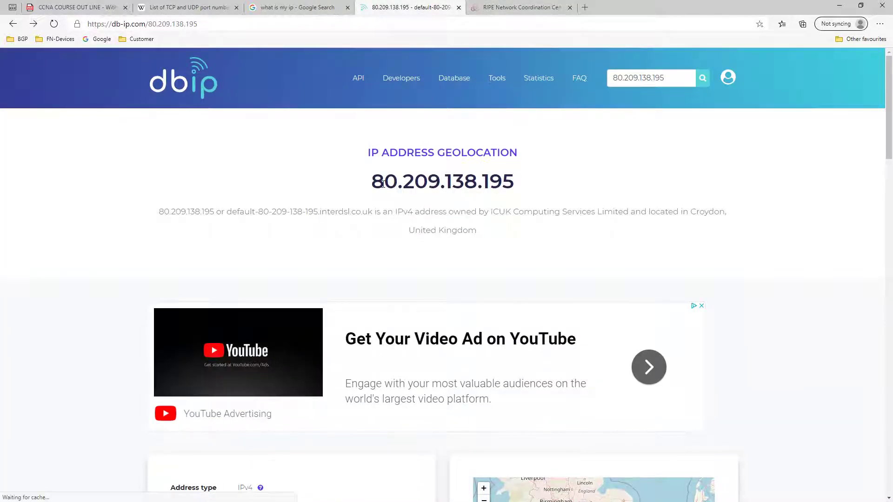
pyautogui.moveTo(373, 182); pyautogui.dragTo(514, 181)
pyautogui.hotkey('ctrl', 'c')
pyautogui.hotkey('ctrl', 'Tab')
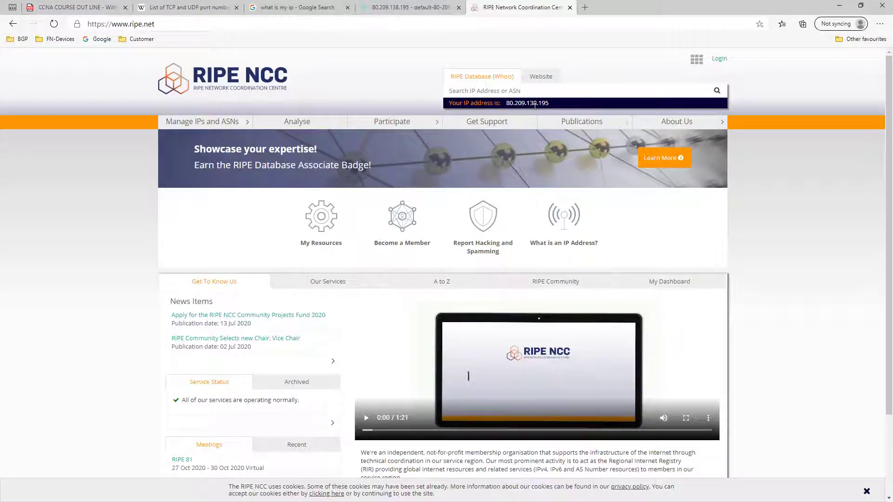
# Paste 80.209.138.195 into the RIPE Database whois search and run the lookup
pyautogui.click(524, 93)
pyautogui.hotkey('ctrl', 'v')
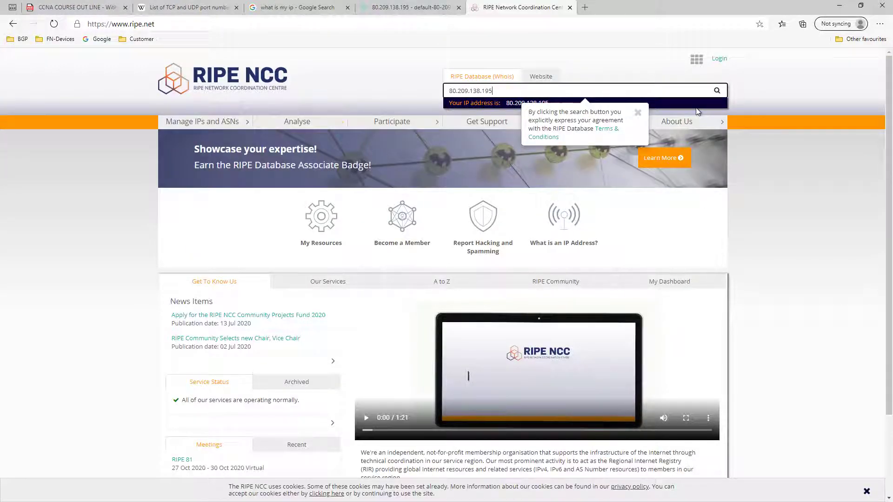
pyautogui.press('Tab')
pyautogui.press('Return')
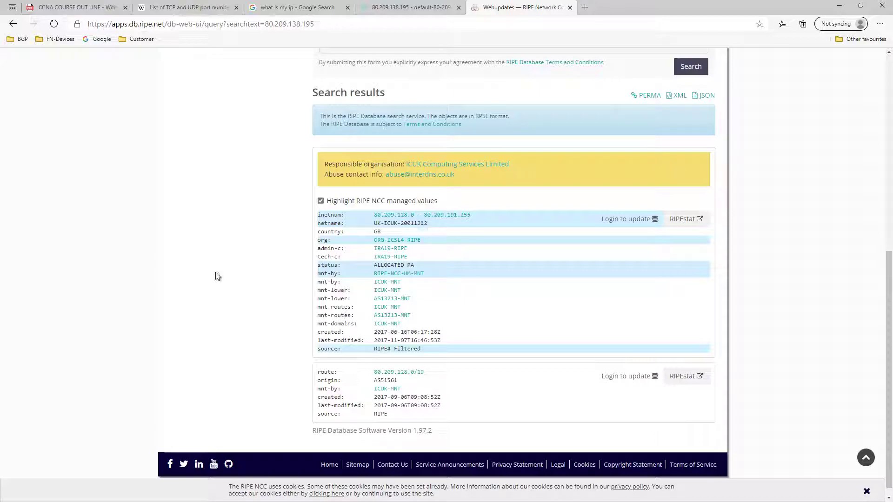
pyautogui.click(153, 24)
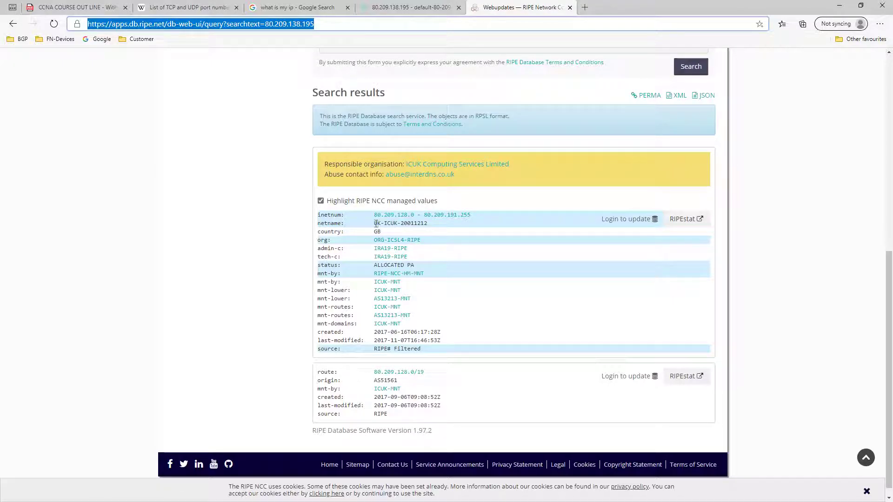
# Highlight the ICUK netname, scroll to the AS51561 route, then return to DB-IP
pyautogui.moveTo(376, 224); pyautogui.dragTo(413, 224)
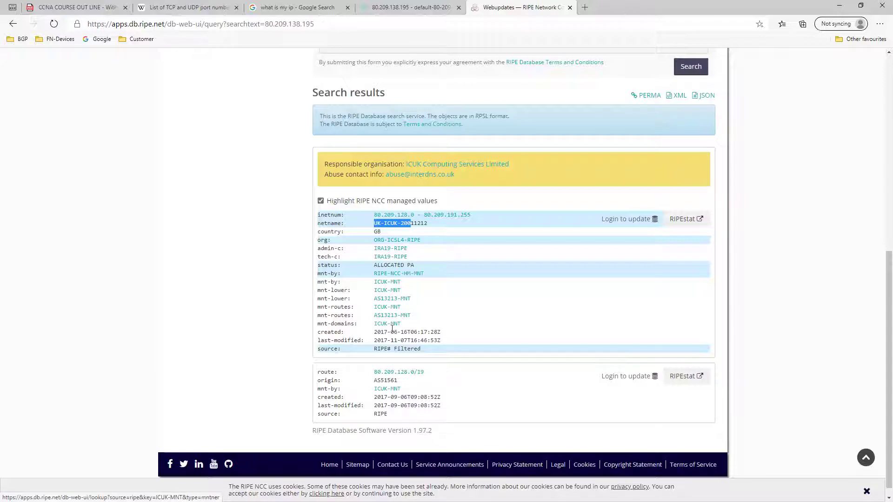
pyautogui.scroll(-1, 393, 316)
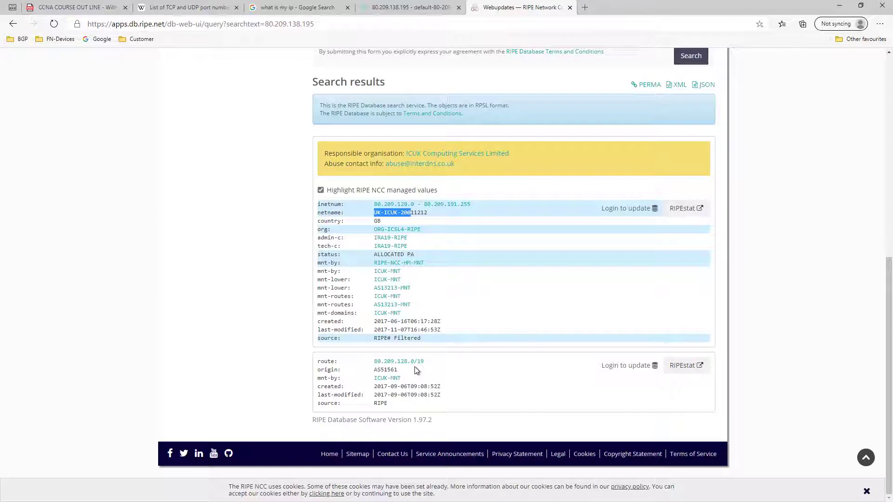
pyautogui.hotkey('ctrl', 'shift', 'Tab')
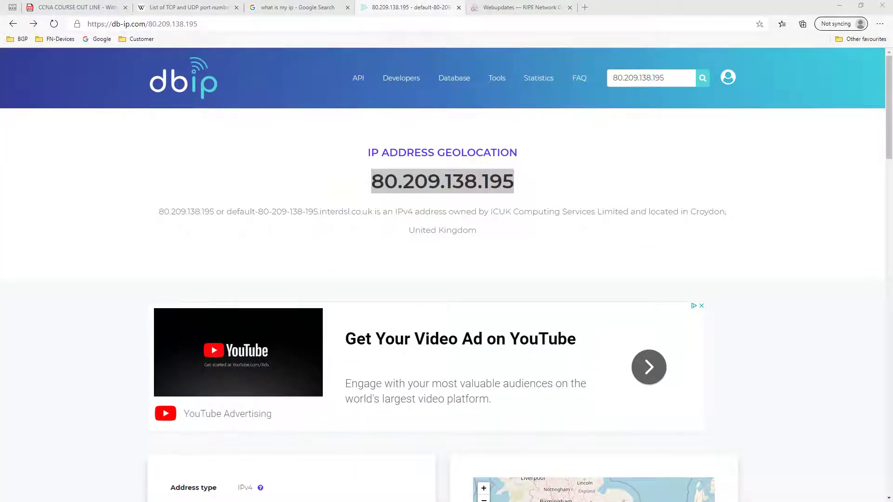
# Run ipconfig in Command Prompt and highlight the Wi-Fi IPv4 address 10.205.0.215
pyautogui.hotkey('alt', 'Tab')
pyautogui.press('Return')
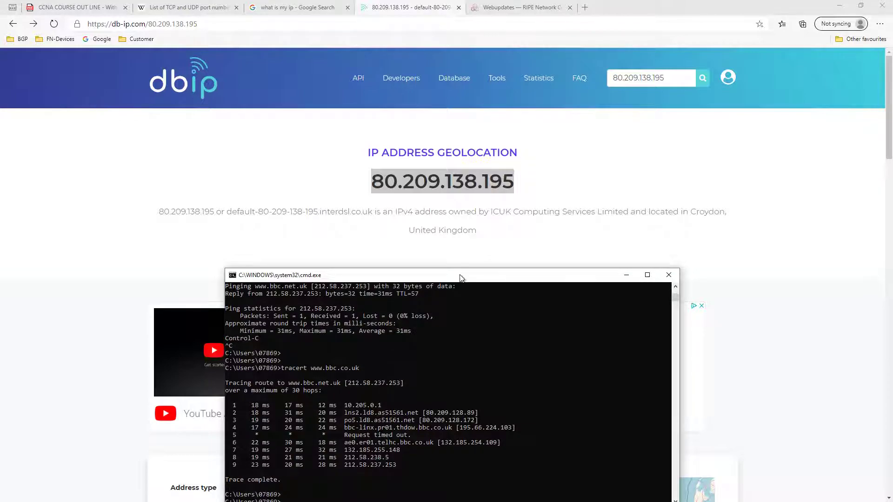
pyautogui.moveTo(457, 277); pyautogui.dragTo(429, 197)
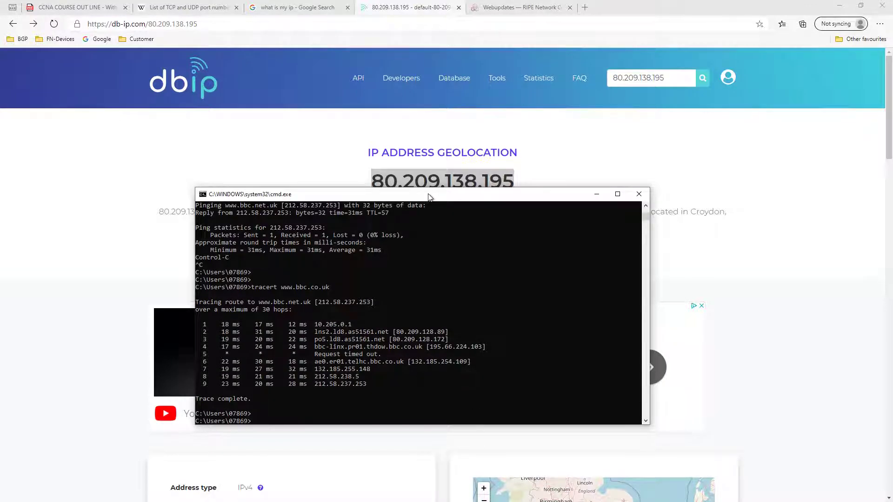
pyautogui.press('Return')
pyautogui.press('Return')
pyautogui.write('ipconfi')
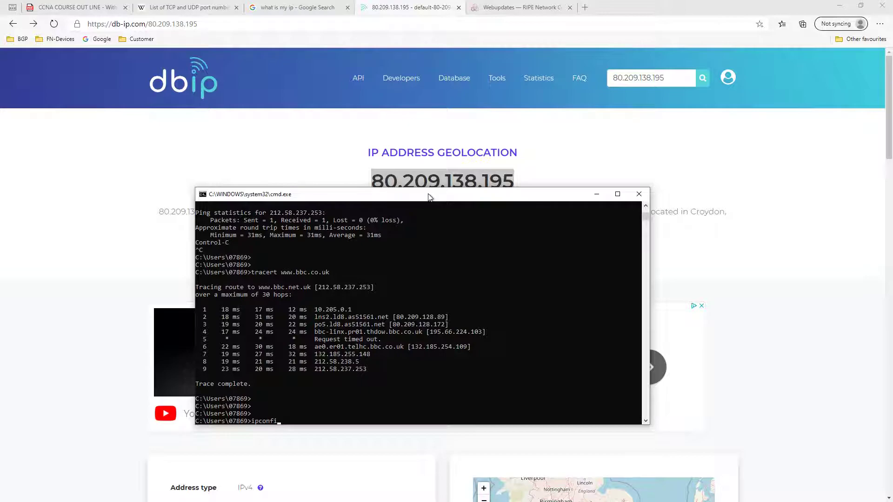
pyautogui.write('g')
pyautogui.press('Return')
pyautogui.moveTo(341, 355); pyautogui.dragTo(385, 358)
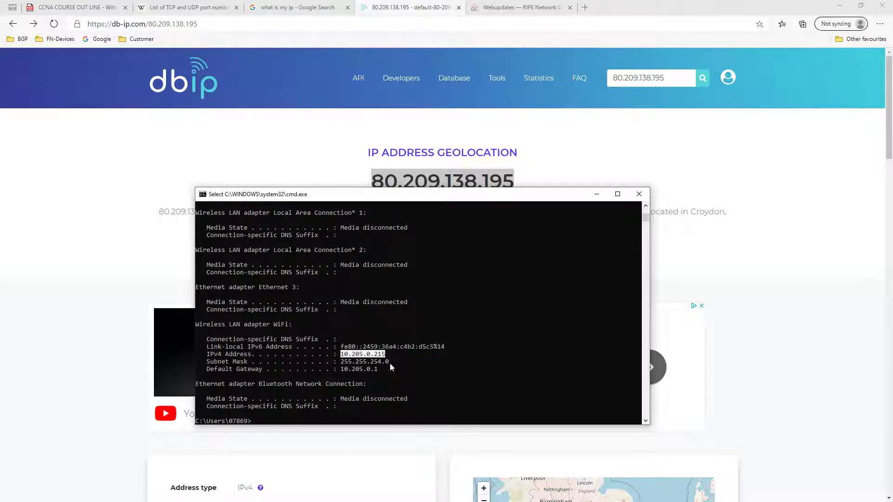
pyautogui.scroll(3, 387, 364)
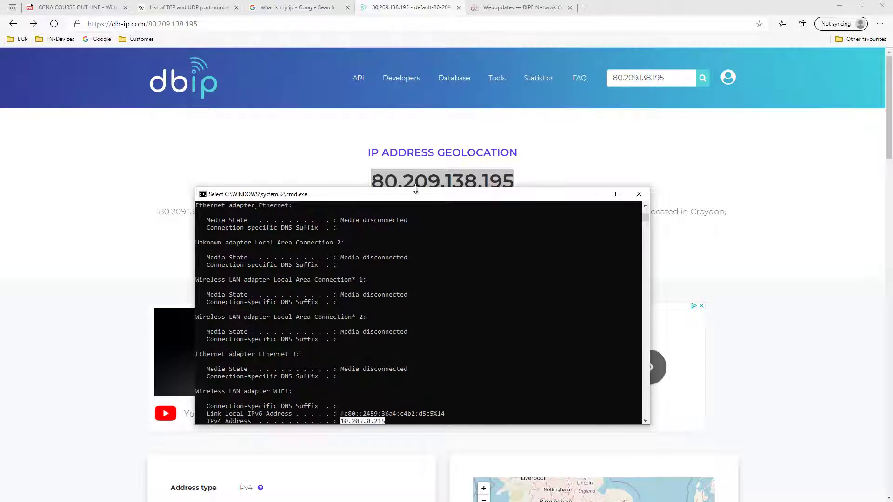
# Look up 10.205.0.16 on DB-IP and highlight its 'Private network' ownership
pyautogui.click(516, 7)
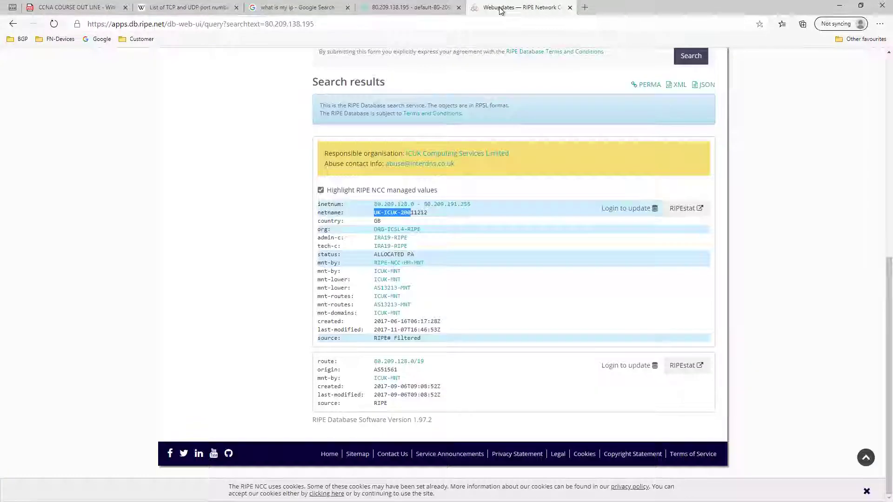
pyautogui.click(297, 8)
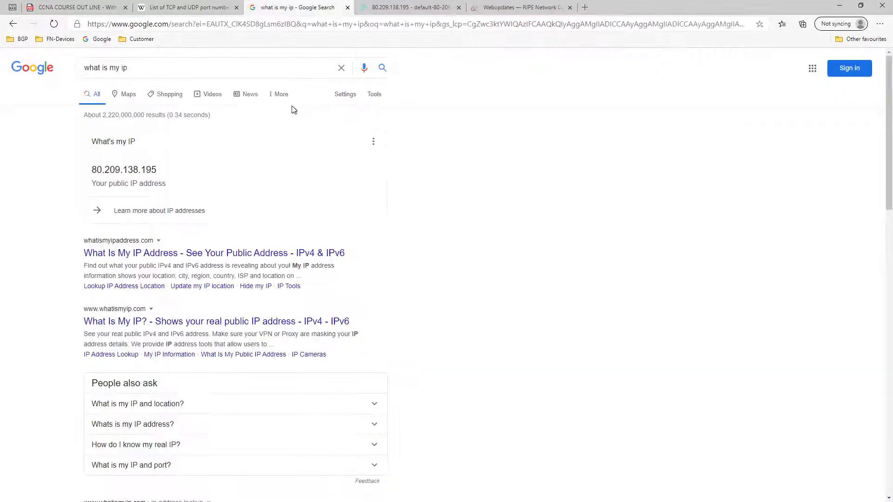
pyautogui.click(409, 8)
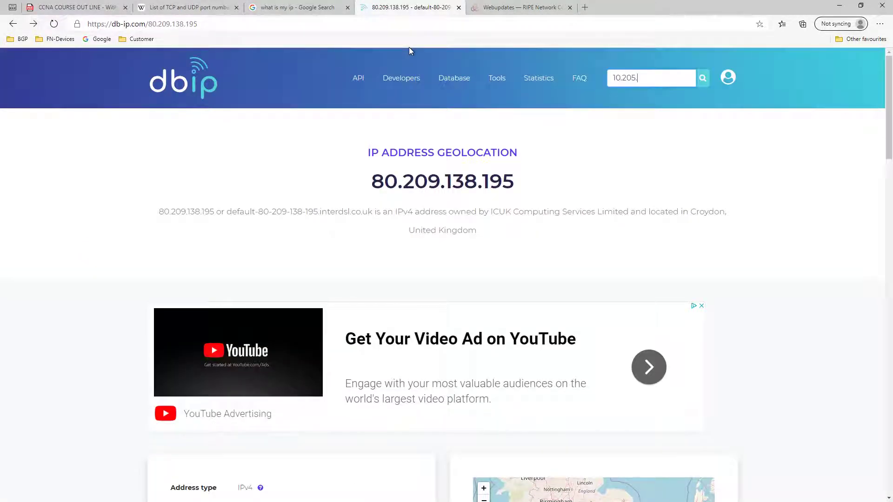
pyautogui.write('0.16')
pyautogui.press('Return')
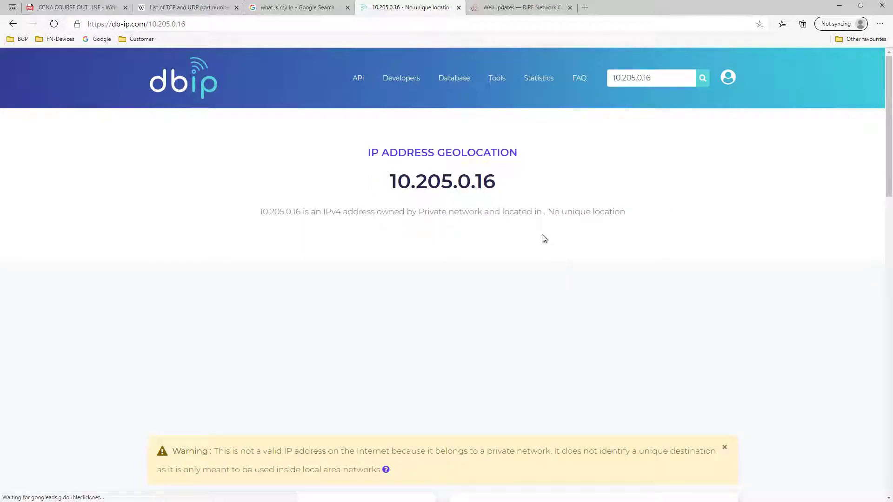
pyautogui.moveTo(416, 213); pyautogui.dragTo(510, 217)
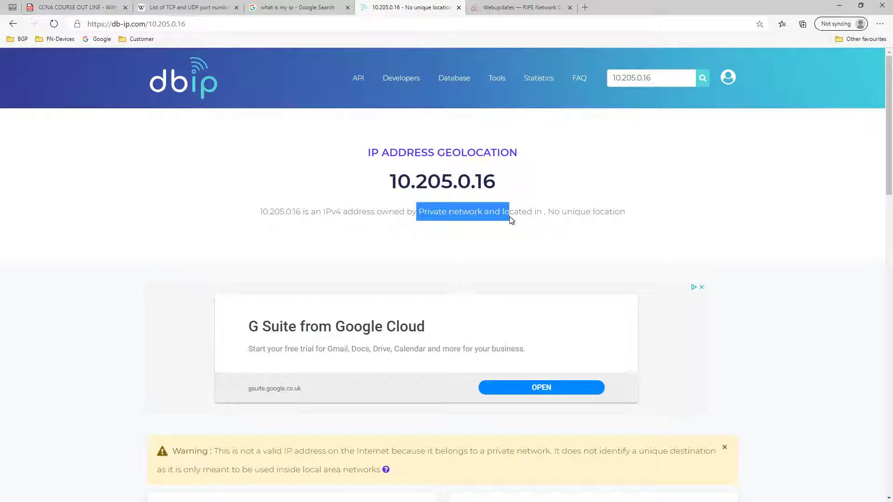
pyautogui.click(517, 8)
# Return to Google's 'what is my ip' result (80.209.138.195), then bring the ipconfig output forward
pyautogui.hotkey('ctrl', 'shift', 'Tab')
pyautogui.click(450, 227)
pyautogui.hotkey('ctrl', 'shift', 'Tab')
pyautogui.hotkey('alt', 'Tab')
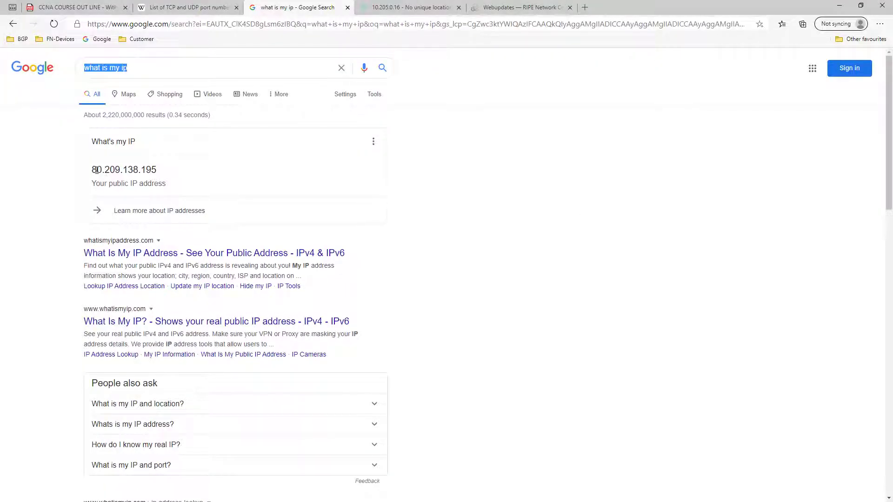
pyautogui.moveTo(96, 170); pyautogui.dragTo(157, 170)
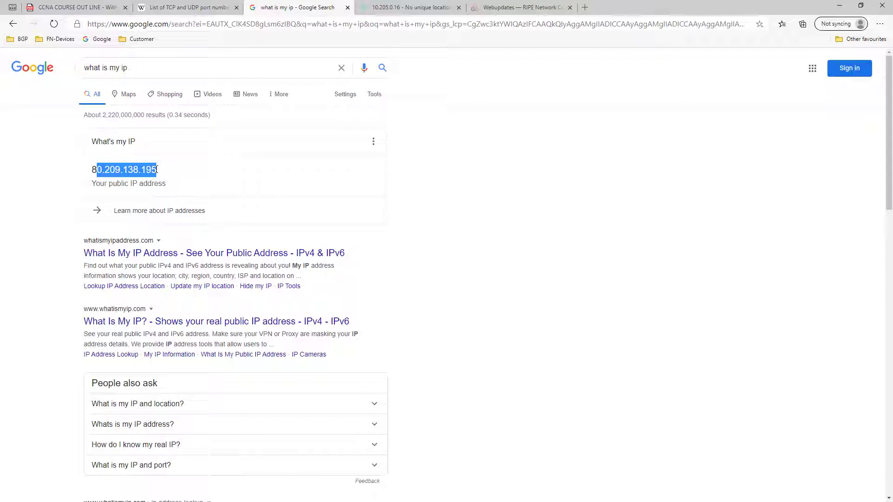
pyautogui.click(381, 10)
pyautogui.click(298, 7)
pyautogui.click(225, 158)
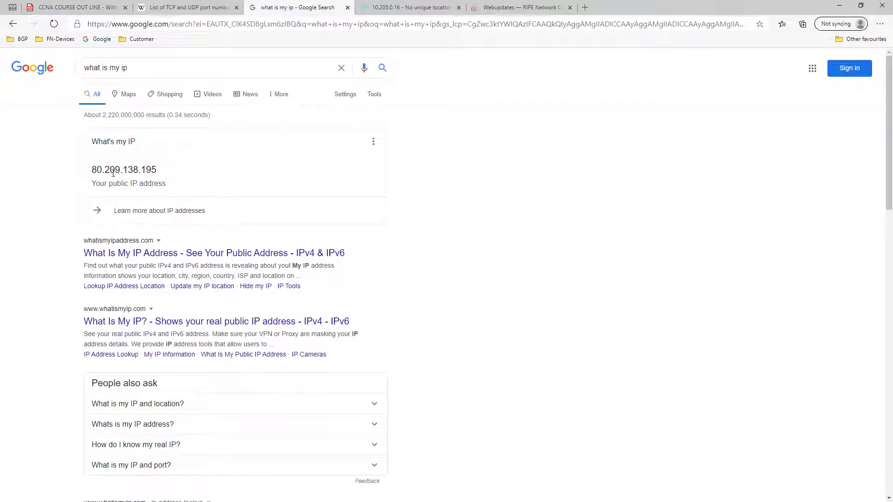